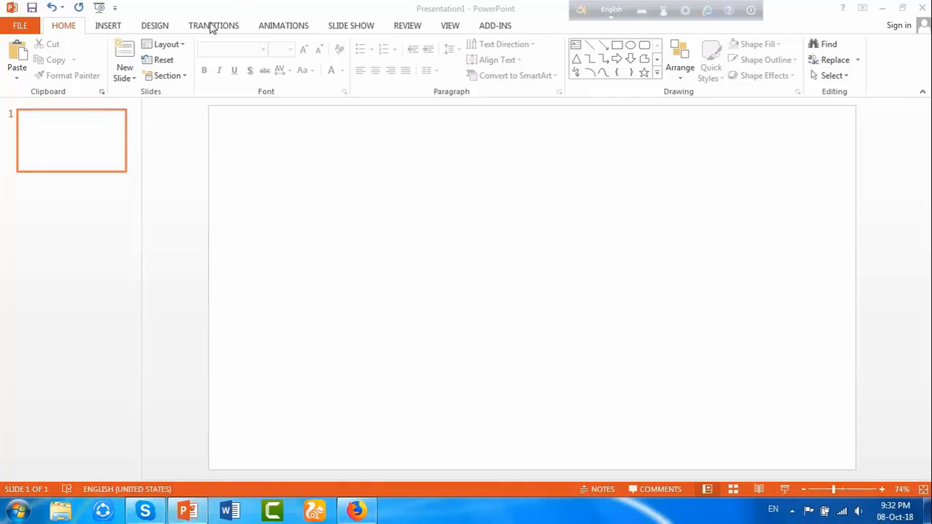
Browse the Design, Transitions and Animations tabs to review their options for the blank slide
left_click(153, 28)
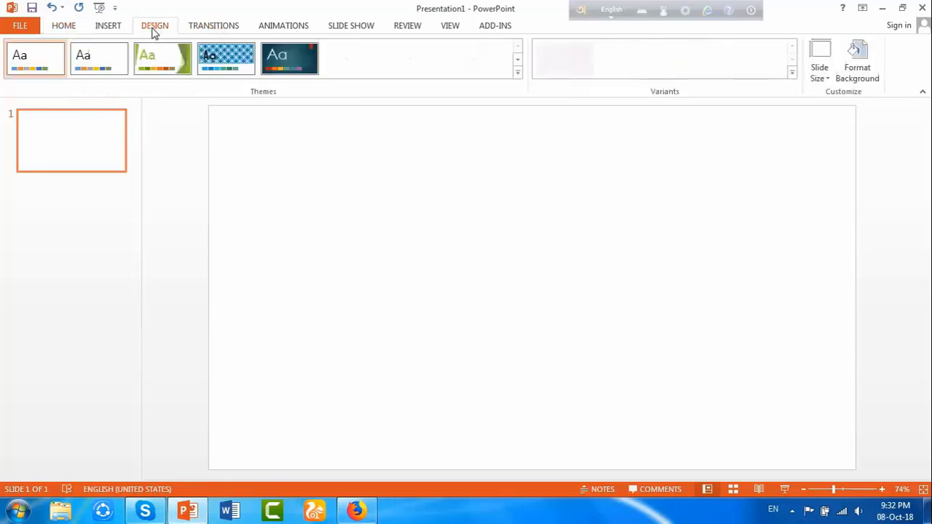
left_click(64, 28)
left_click(106, 29)
left_click(153, 30)
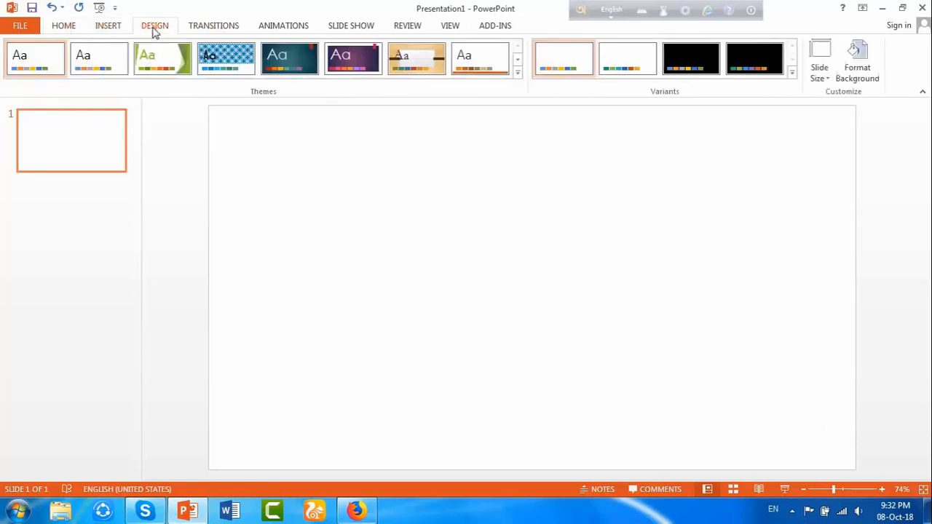
left_click(203, 29)
left_click(275, 28)
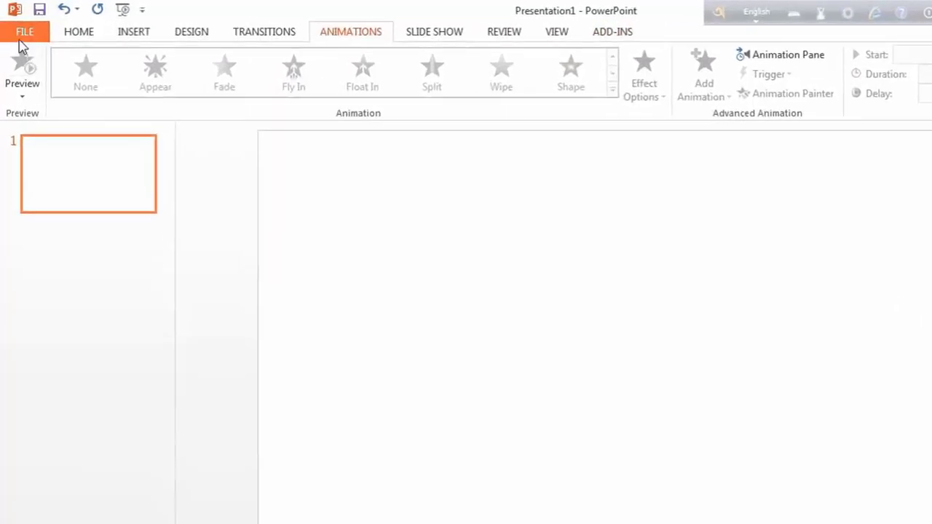
Open PowerPoint Options from the File view and nudge the dialog slightly into place
left_click(24, 37)
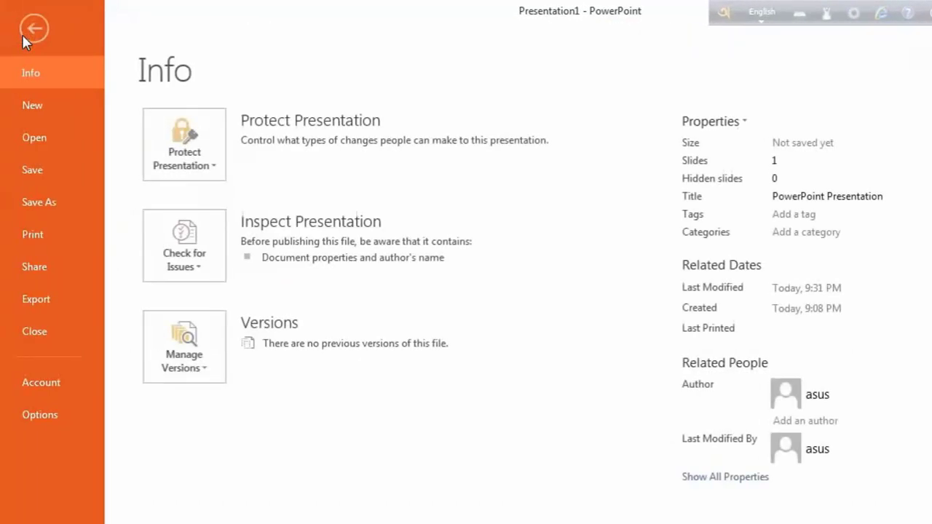
left_click(62, 421)
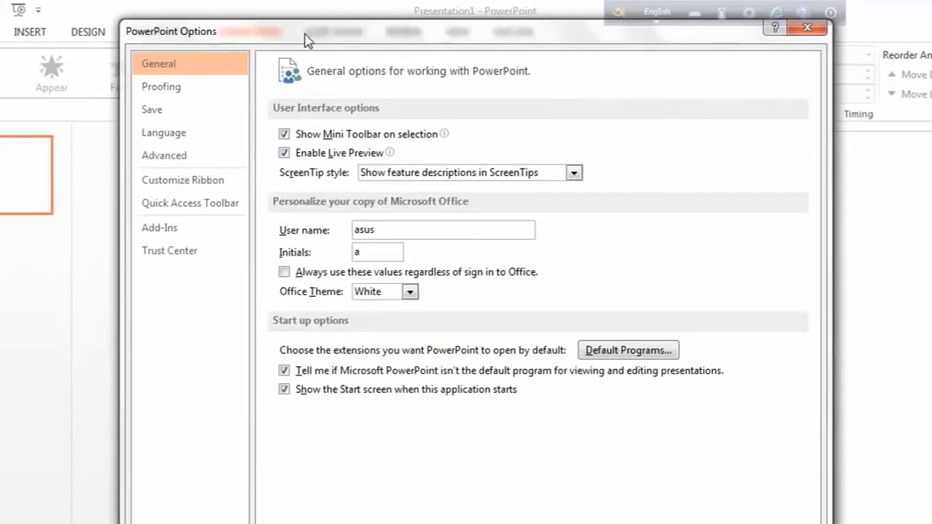
left_click_drag(399, 37, 401, 32)
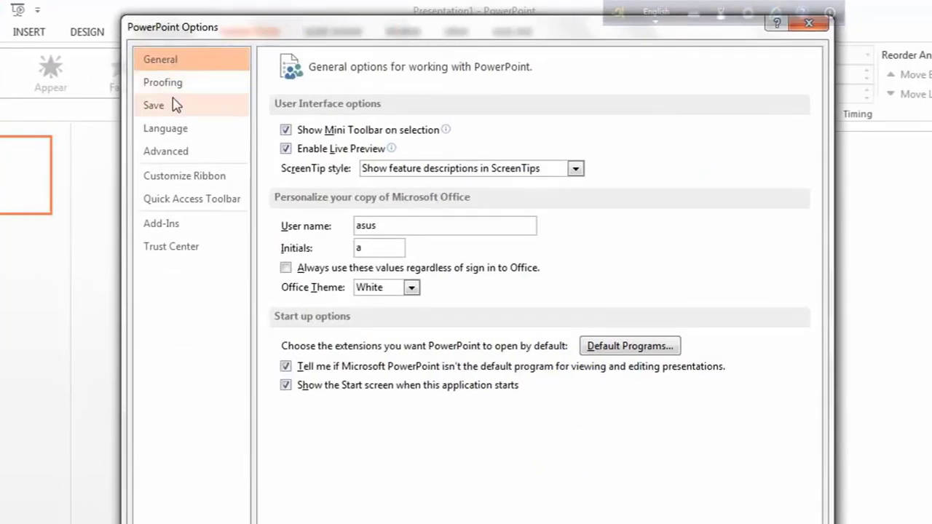
Under Customize Ribbon, check Developer in Main Tabs and confirm with OK
left_click(178, 181)
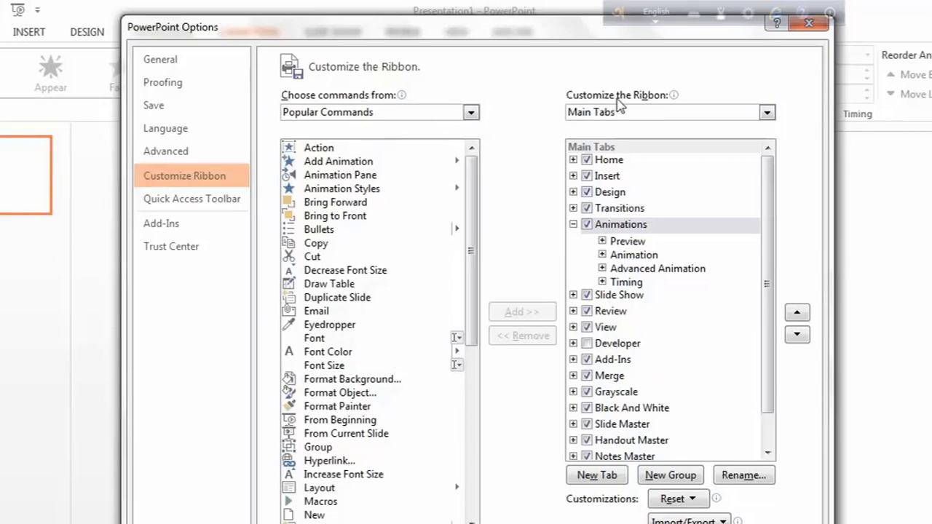
mouse_move(659, 104)
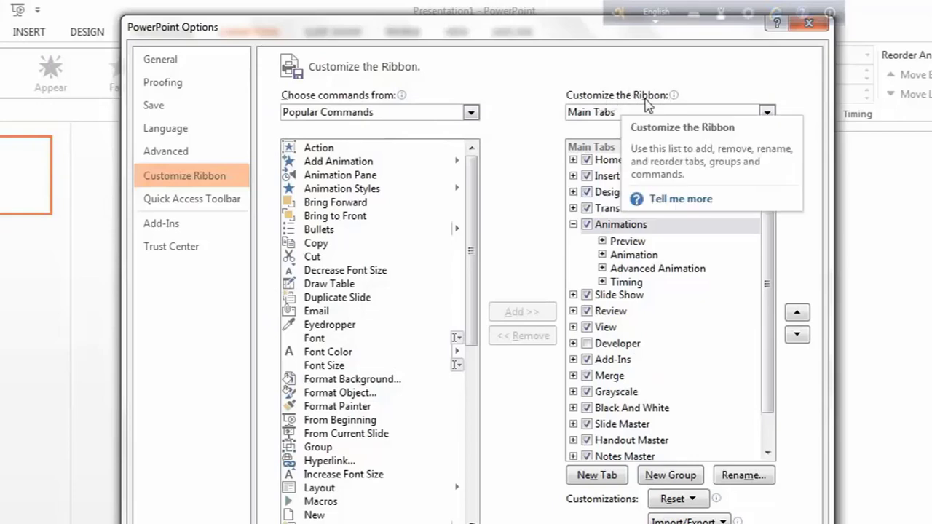
left_click_drag(770, 250, 771, 281)
scroll(594, 175, "up", 1)
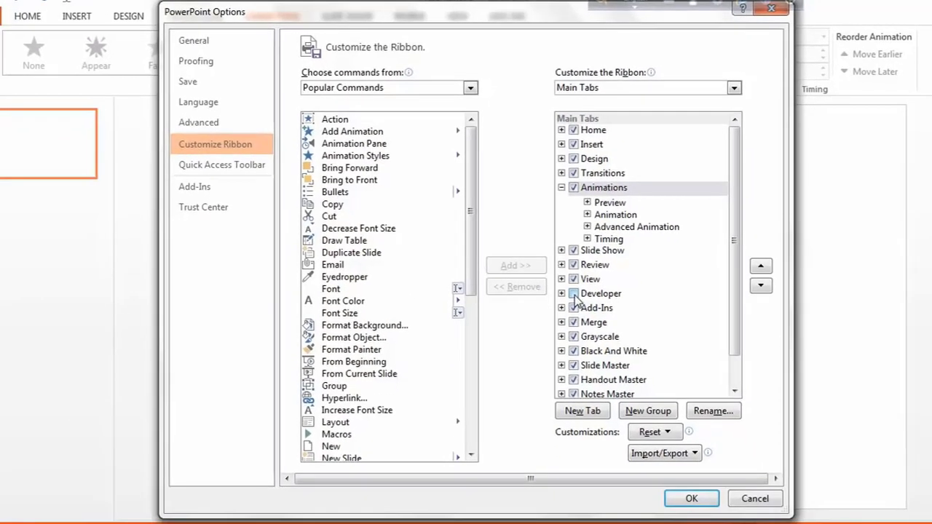
left_click(574, 294)
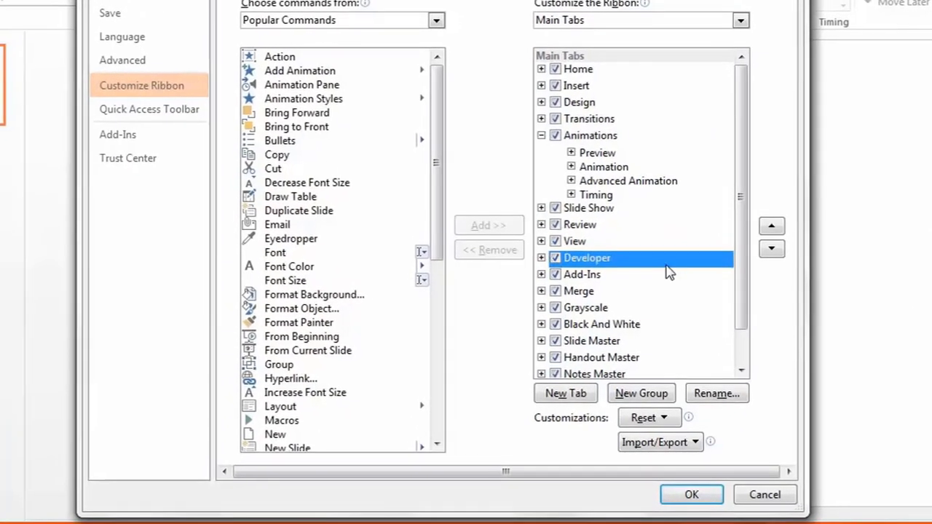
scroll(671, 301, "down", 1)
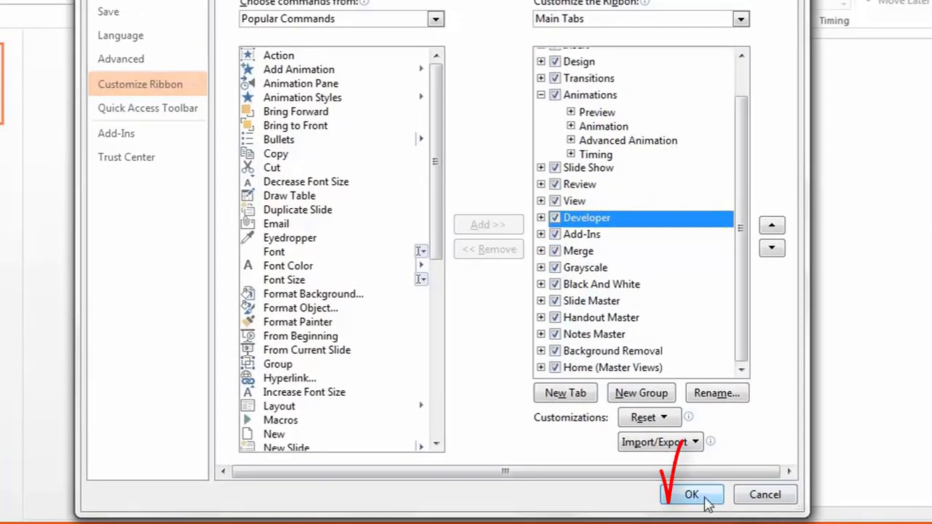
left_click(705, 500)
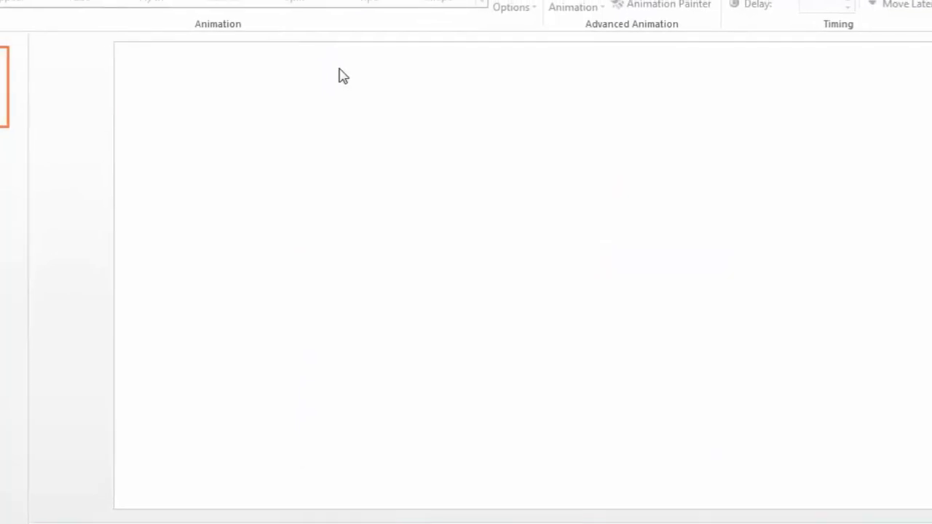
Switch to the Developer tab to show its ActiveX controls
left_click(577, 10)
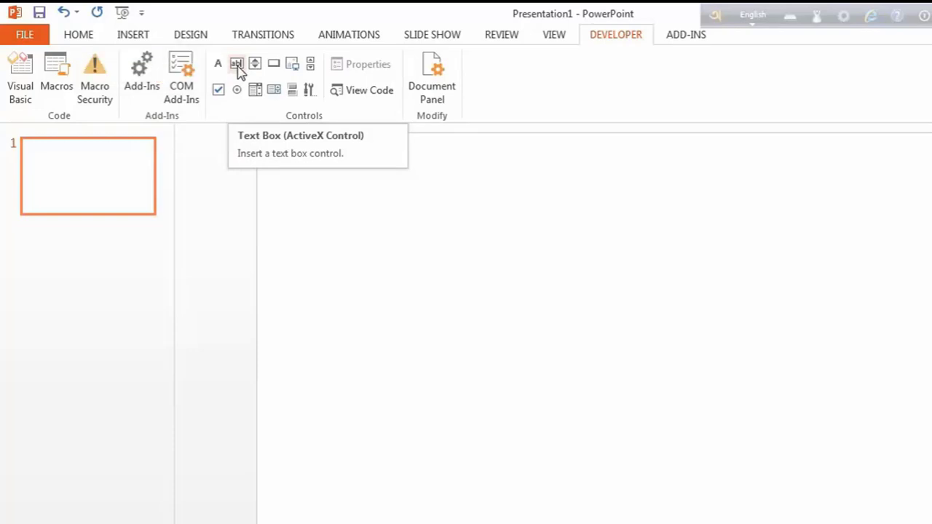
Draw a Text Box (ActiveX Control) on the lower slide and shift it slightly left
left_click(236, 64)
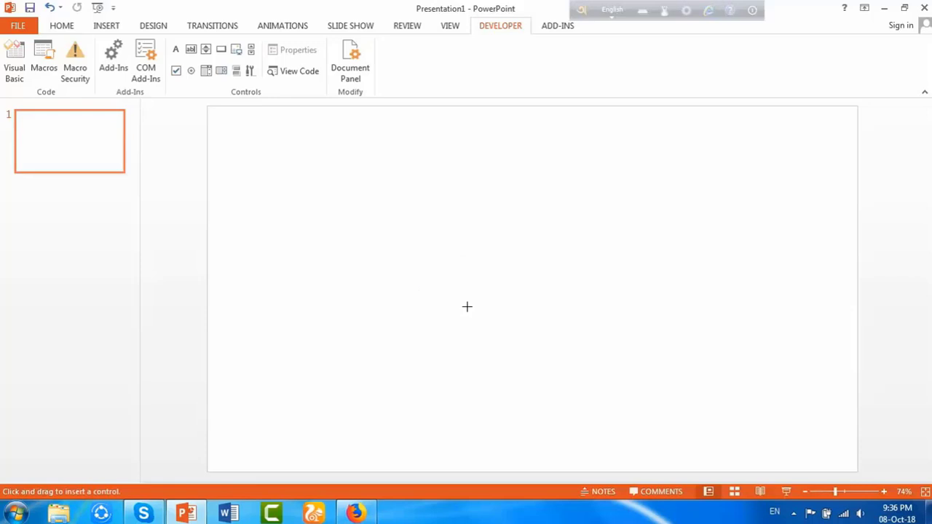
mouse_move(467, 306)
left_mouse_down()
mouse_move(715, 382)
mouse_move(722, 394)
left_mouse_up()
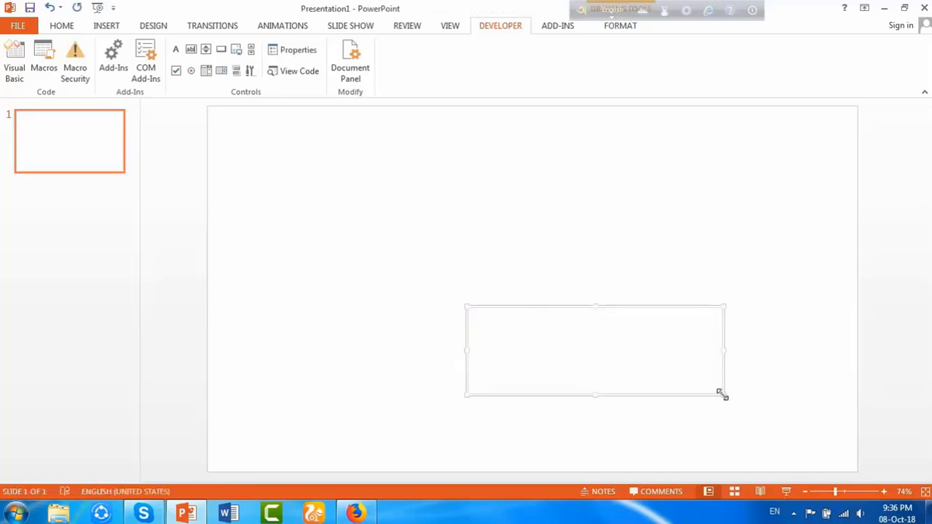
left_click_drag(571, 333, 520, 333)
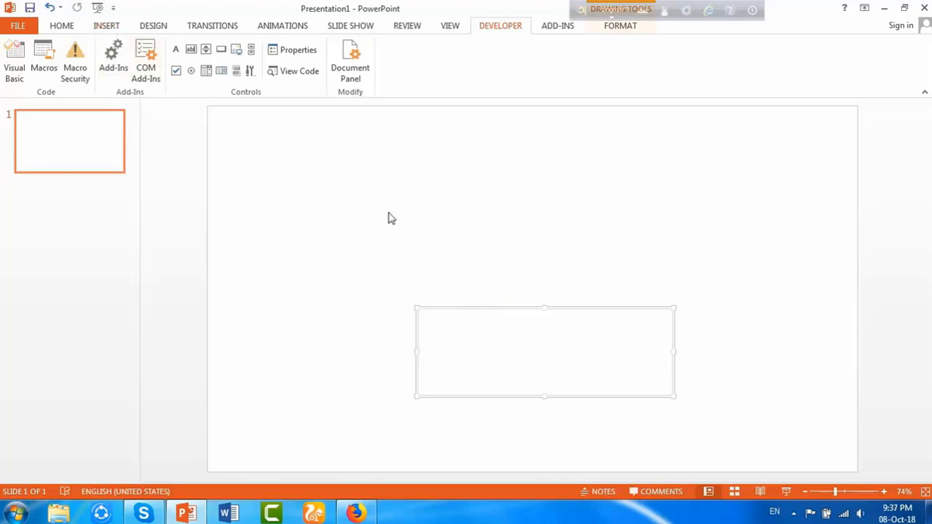
Insert the picture 2018-10-08_211342.png from the Desktop onto the slide
left_click(103, 26)
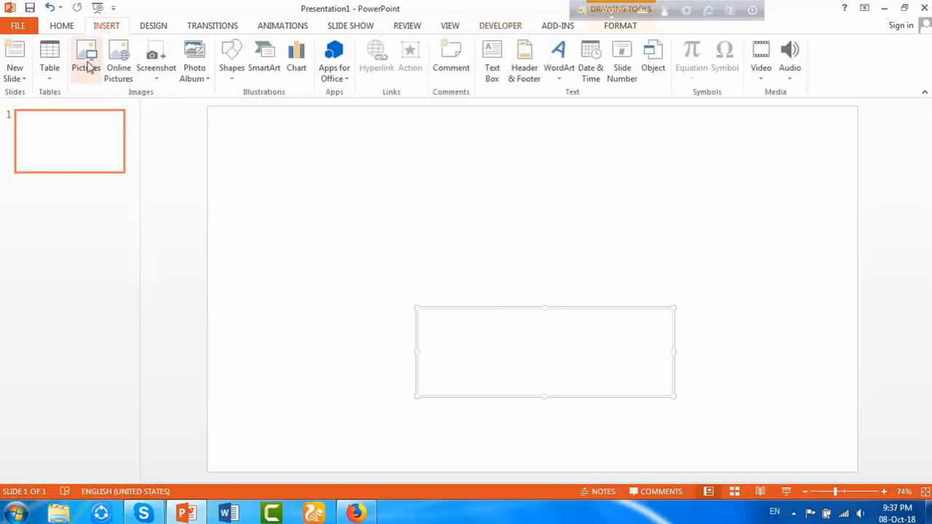
left_click(85, 61)
left_click(52, 122)
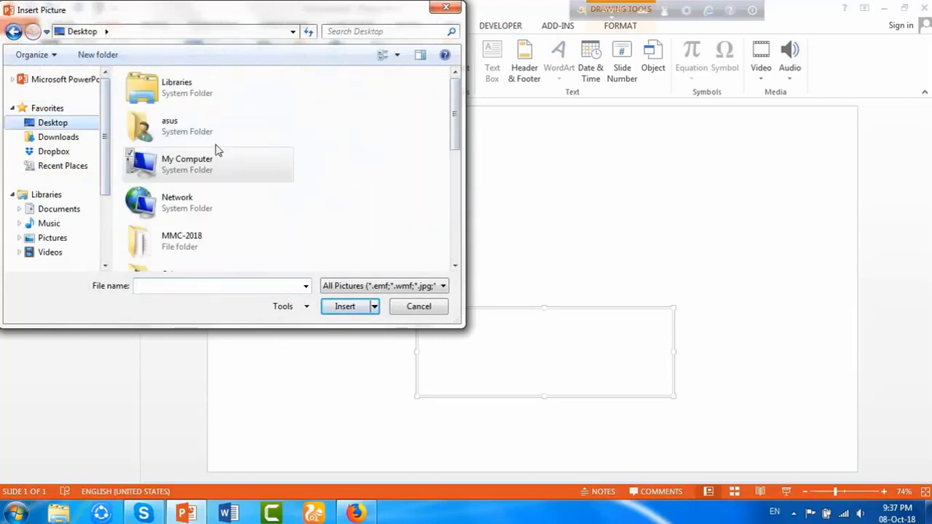
scroll(216, 150, "down", 4)
left_click(208, 117)
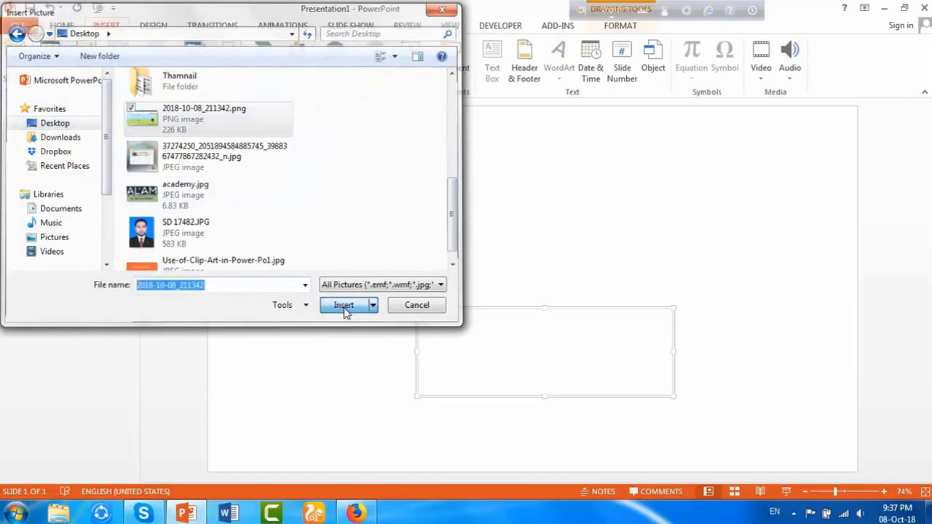
left_click(345, 307)
Centre the screenshot above the text box and enlarge it to about 6.85 inches wide
left_click_drag(524, 242, 589, 244)
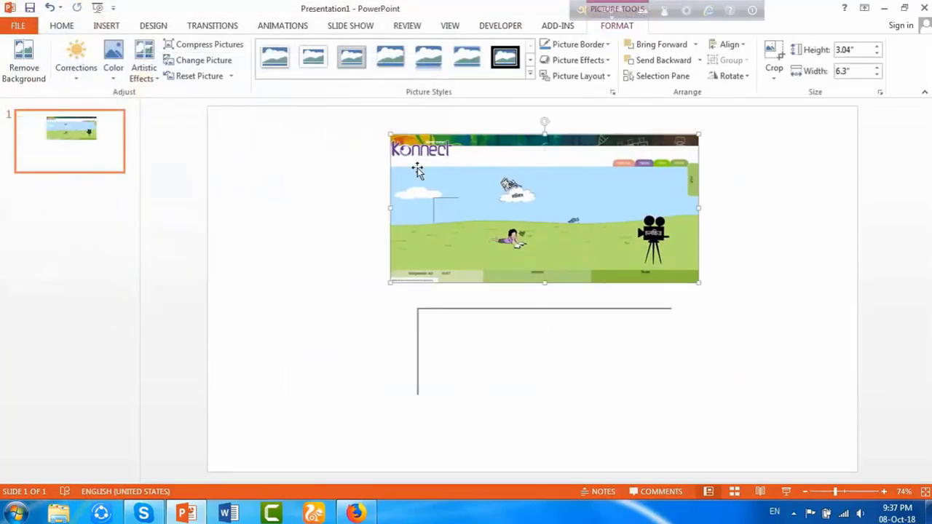
left_click_drag(392, 136, 382, 126)
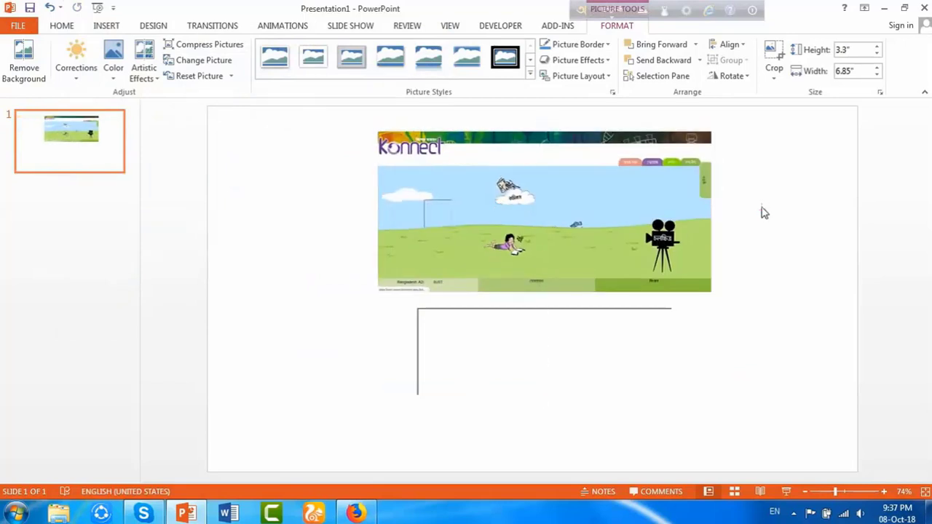
left_click(558, 327)
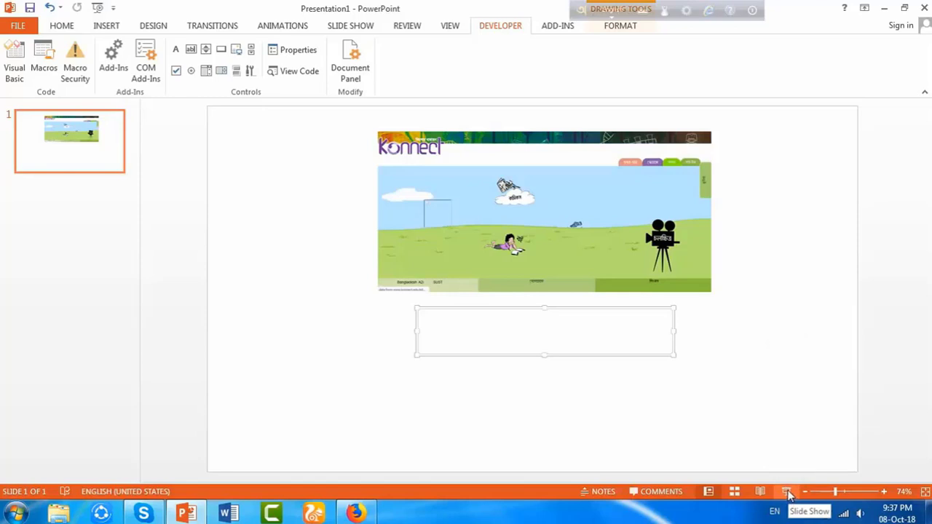
Run the slide show from the beginning
left_click(354, 27)
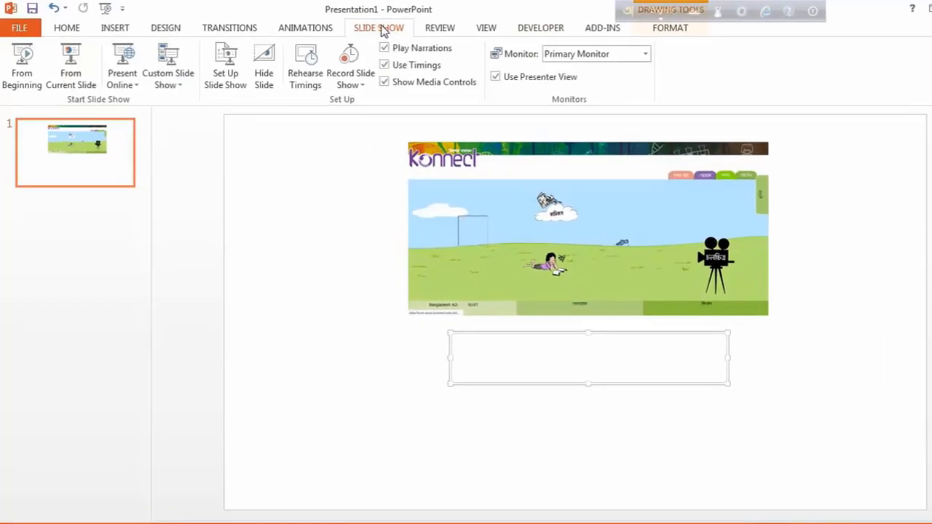
left_click(28, 86)
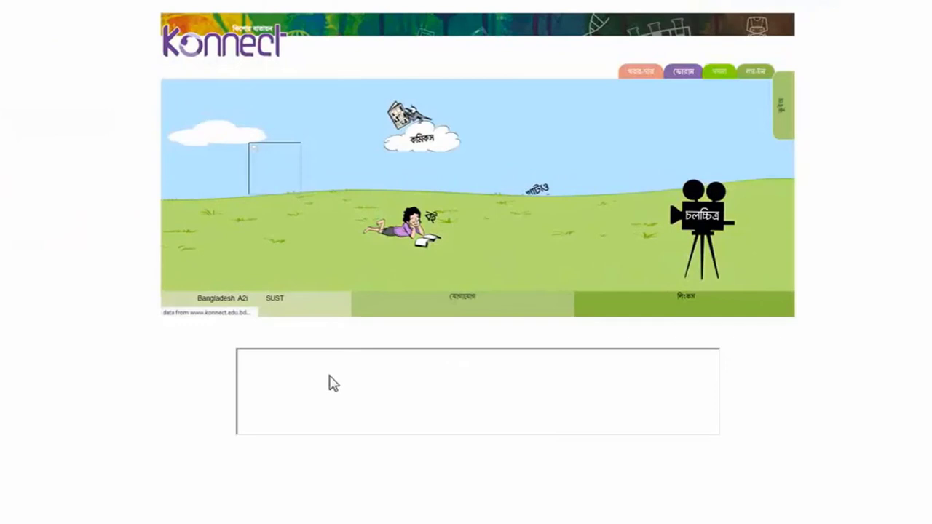
During the show, type 'kishOr batayon oyeb saiT' into the text box, producing কিশোর বাতায়ন ওয়েব সাইট
left_click(301, 368)
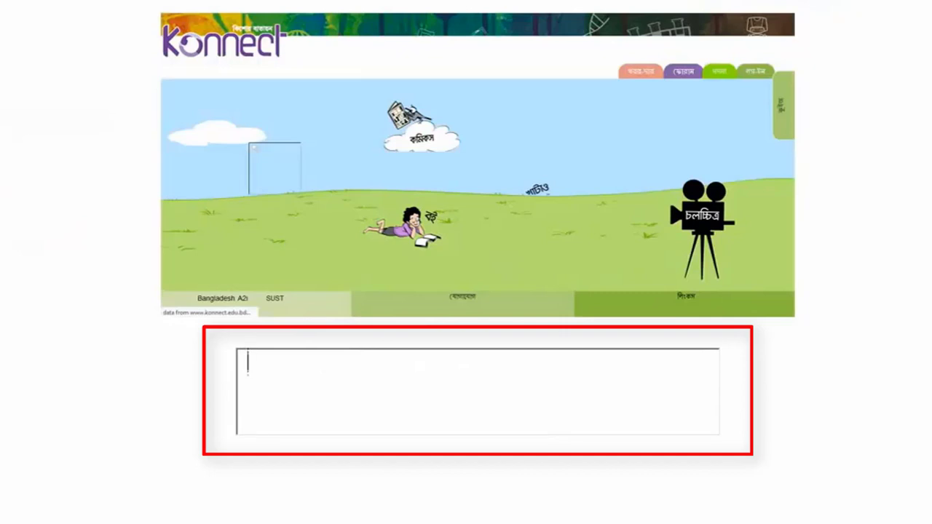
type("kishO")
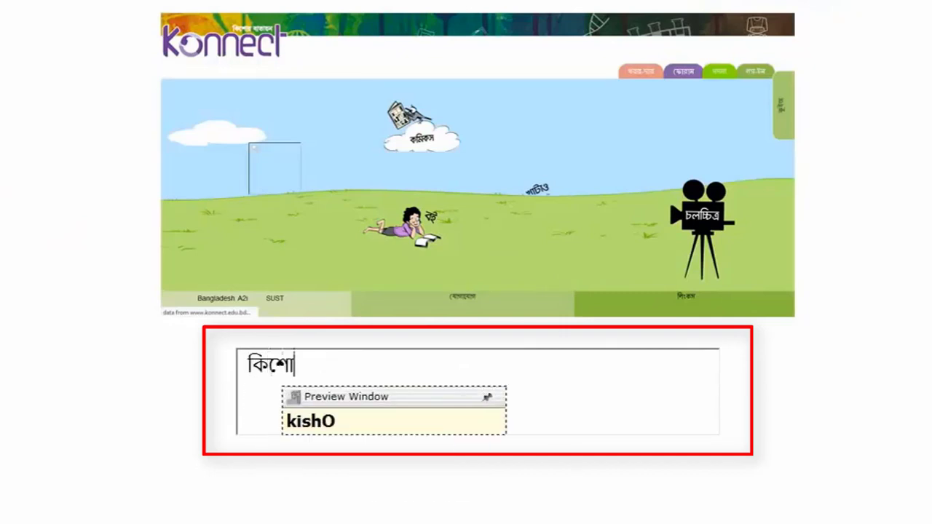
type("r batayon oyeb saiT")
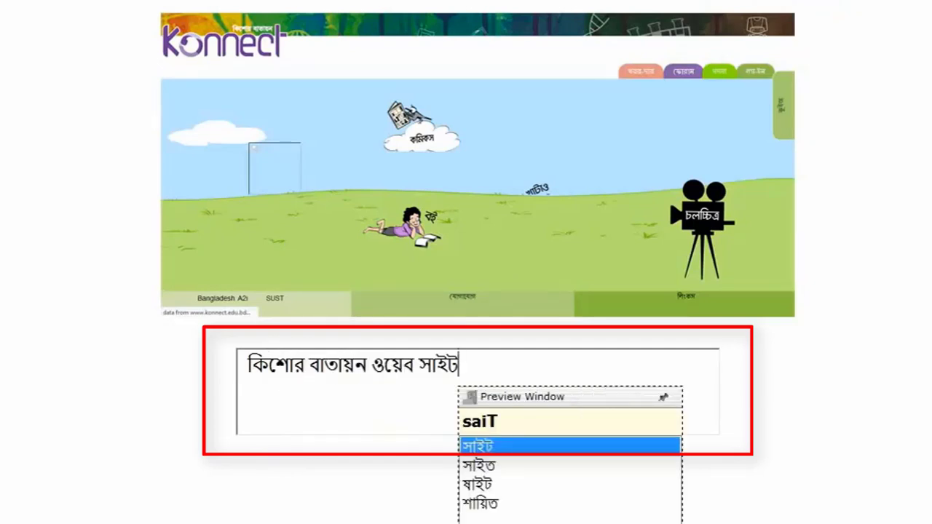
left_click_drag(468, 374, 372, 366)
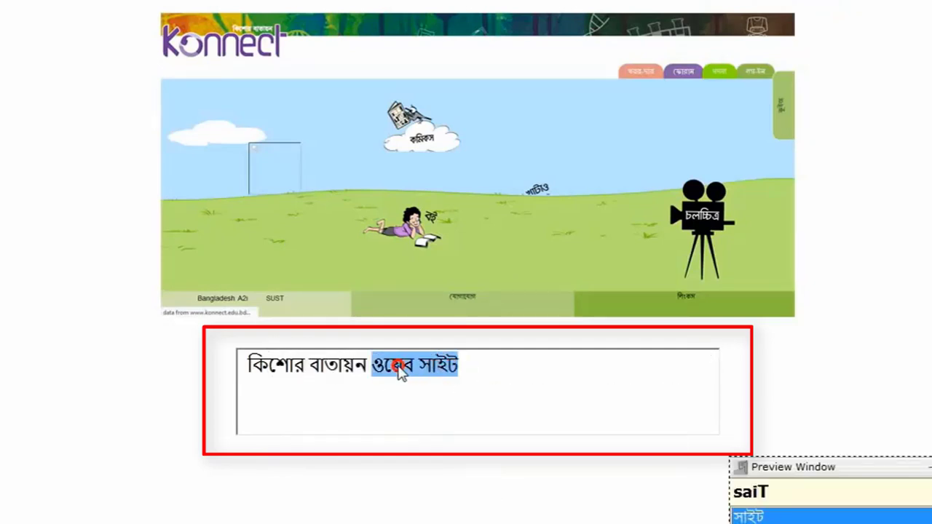
left_click(466, 366)
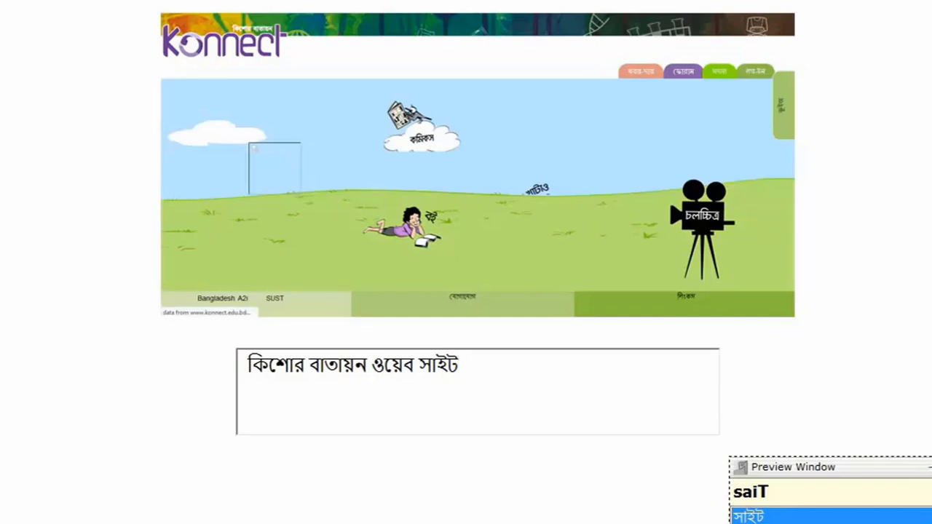
key("Escape")
key("Escape")
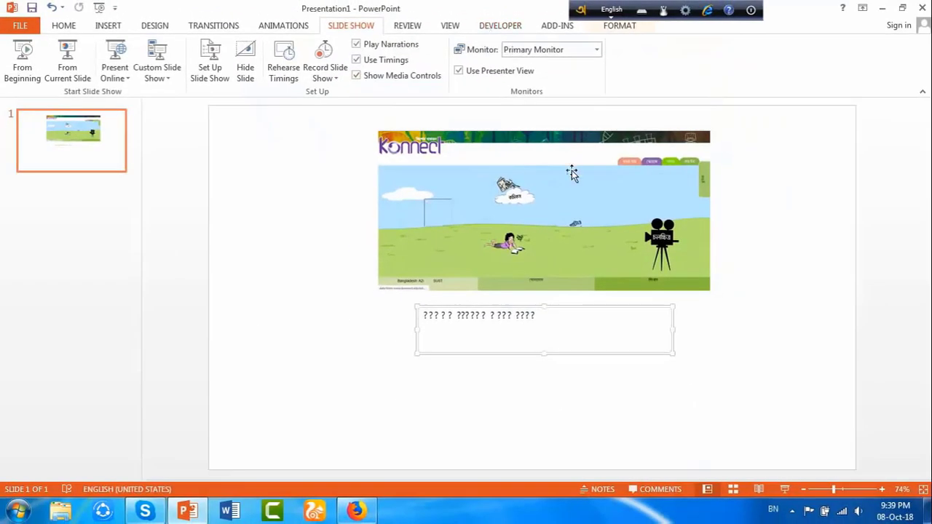